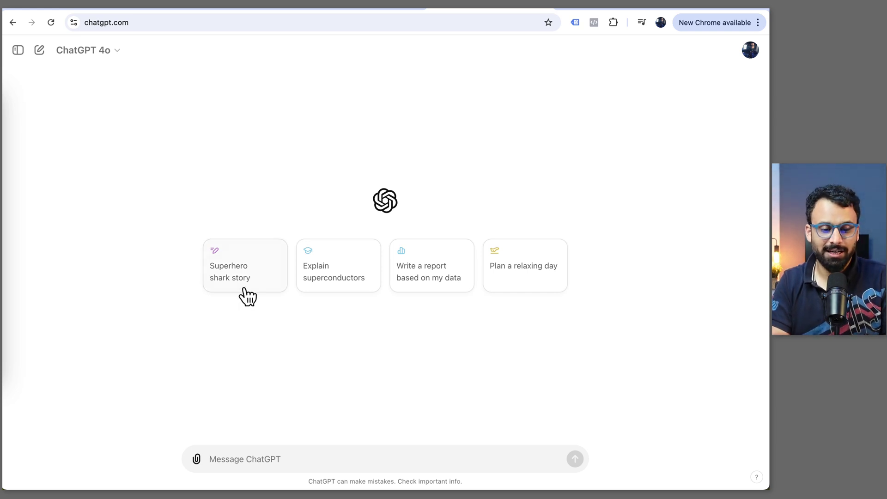
Step: Paste the Dubai broker client-questions prompt and the paragraph about sending questions to the client
left_click(291, 455)
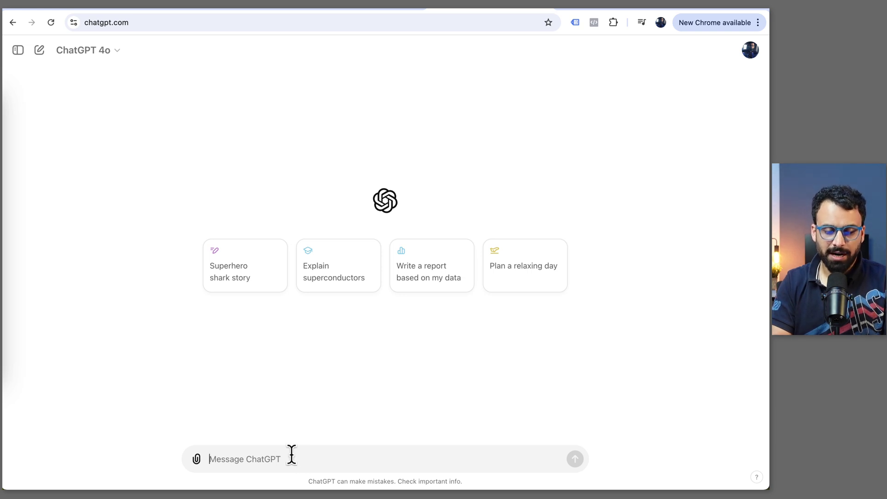
key("ctrl+v")
scroll(368, 376, "up", 3)
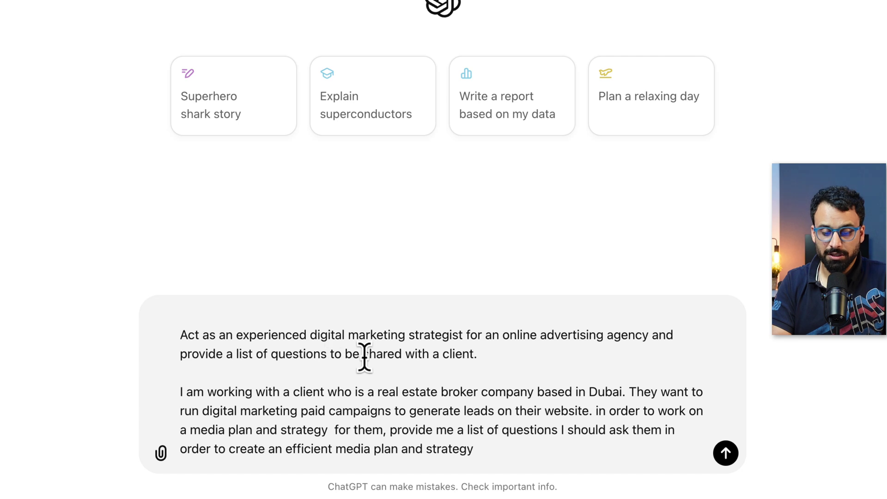
type("I ideally will send them these questions so that i have all the information at once about the project and can create a detailed strategy and media plan for them")
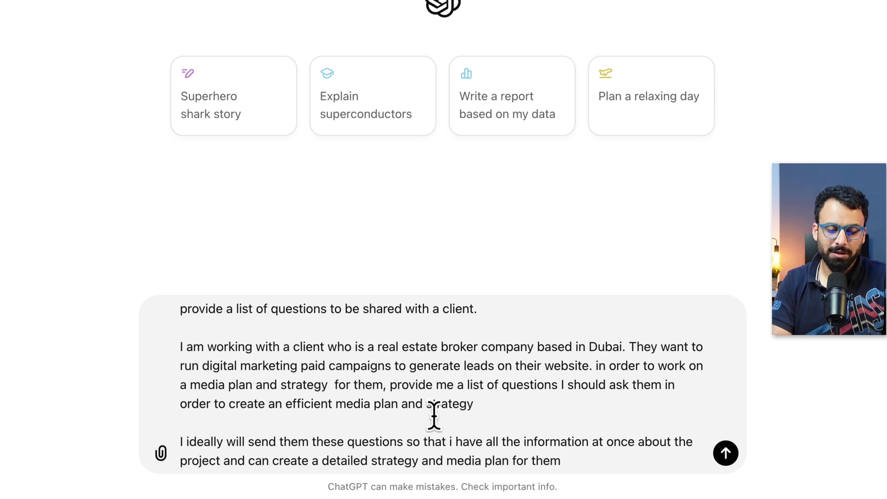
scroll(434, 416, "down", 1)
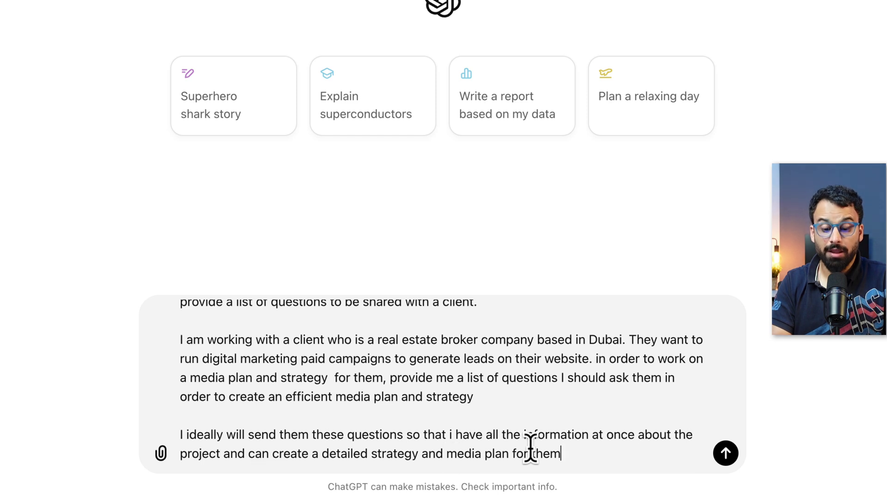
Step: Send the prompt and read the reply's sections, such as Campaign Objectives and Target Audience
key("Return")
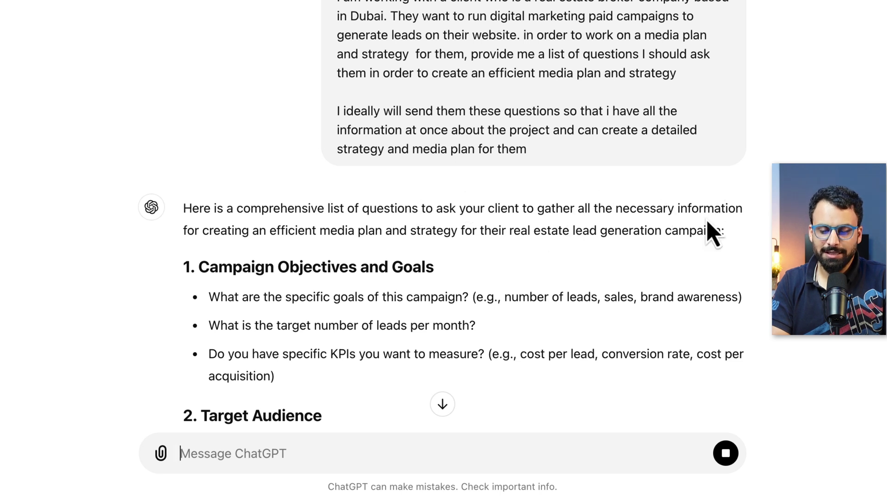
scroll(252, 291, "down", 2)
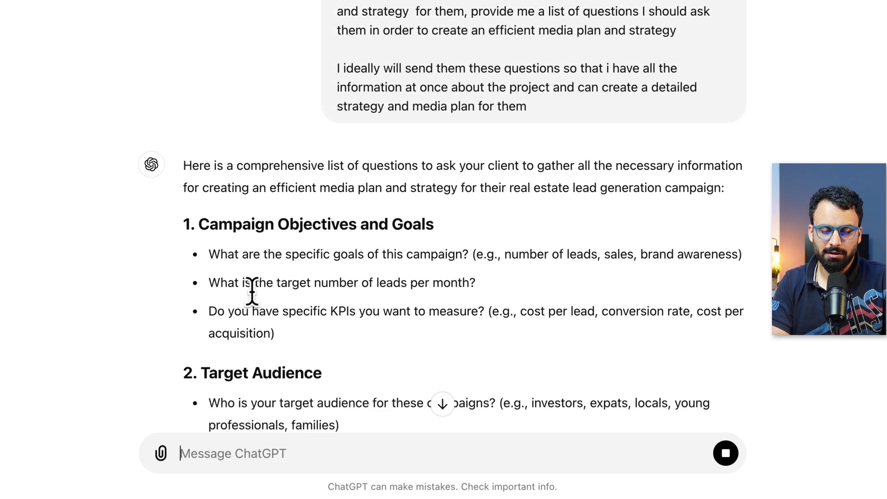
scroll(252, 291, "down", 4)
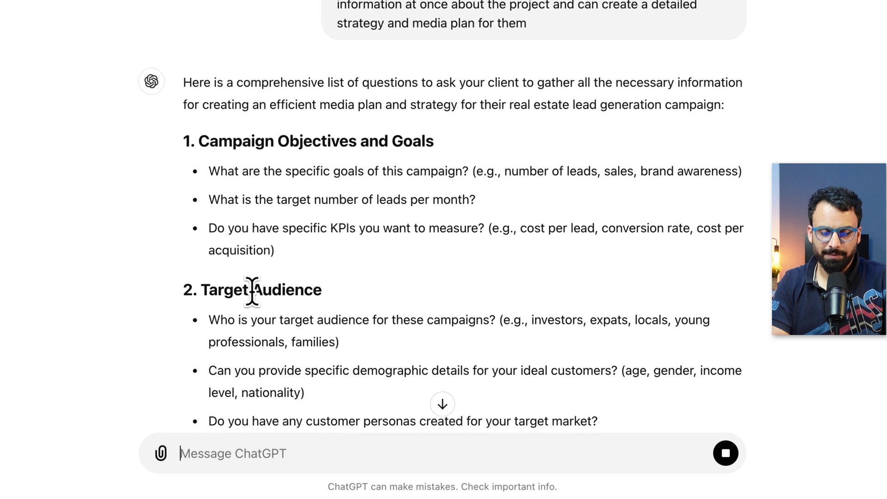
scroll(251, 291, "down", 5)
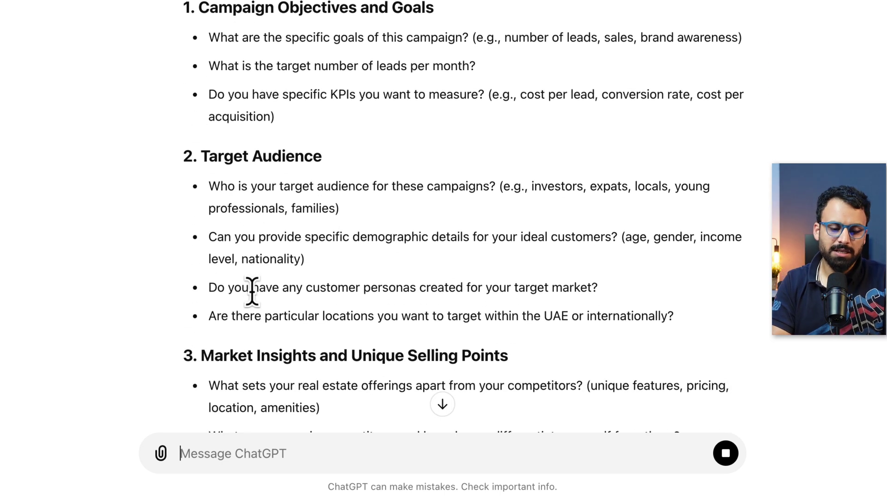
scroll(252, 296, "down", 2)
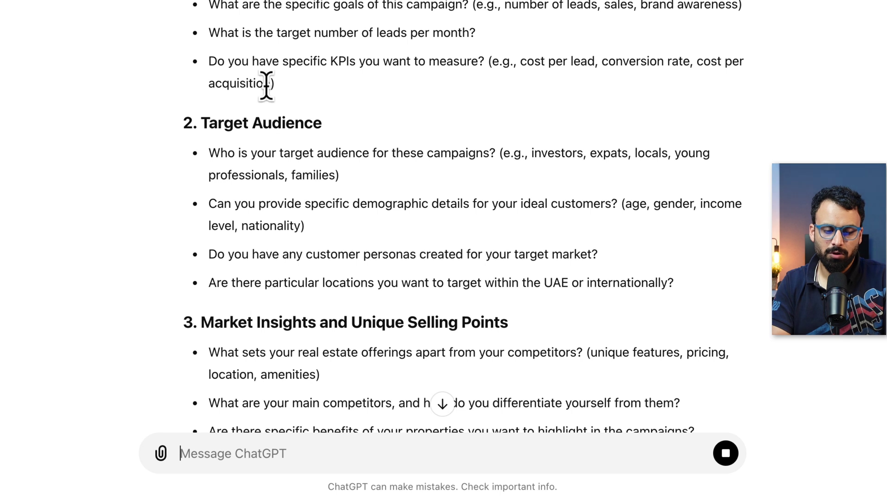
scroll(308, 190, "down", 4)
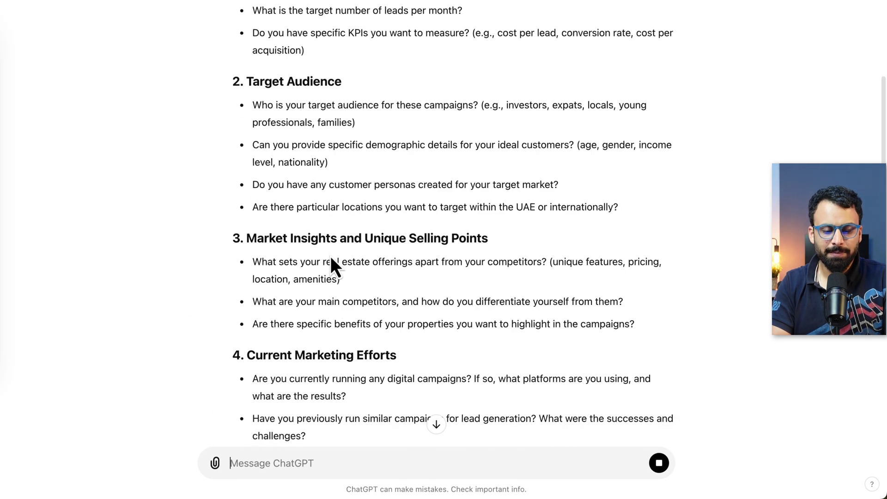
scroll(331, 256, "down", 1)
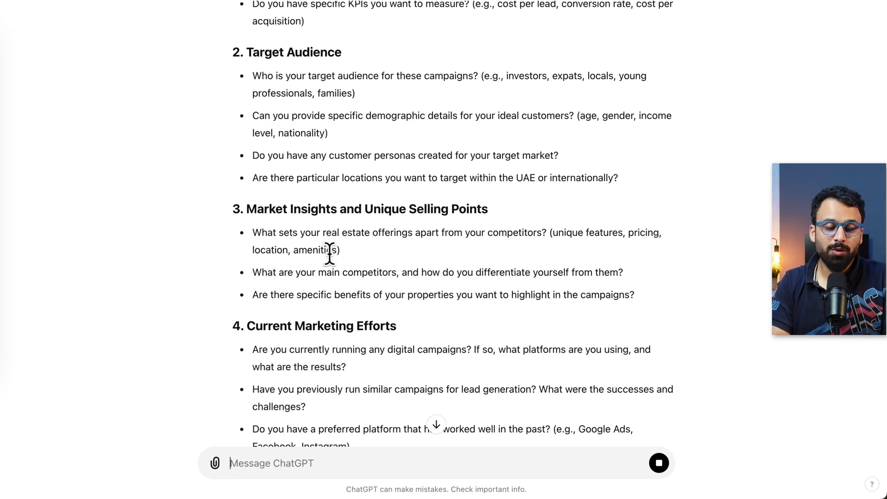
scroll(330, 253, "up", 1)
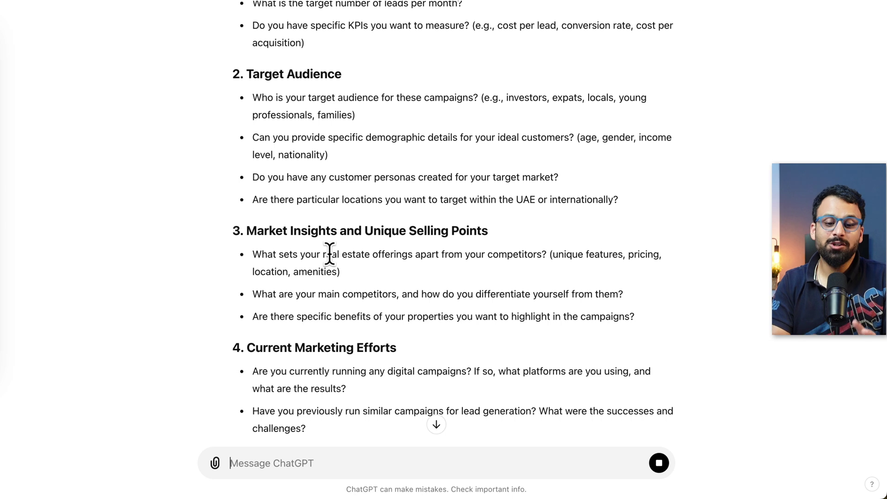
scroll(397, 241, "down", 1)
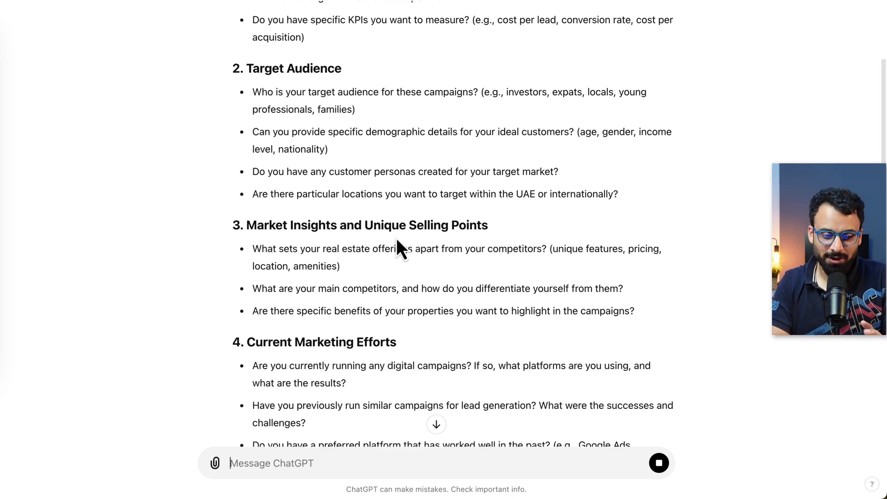
scroll(397, 240, "up", 3)
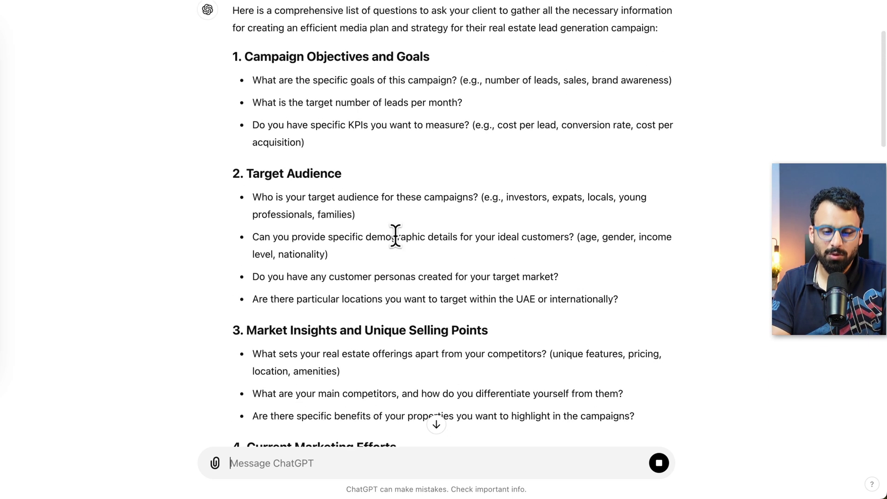
scroll(396, 237, "up", 1)
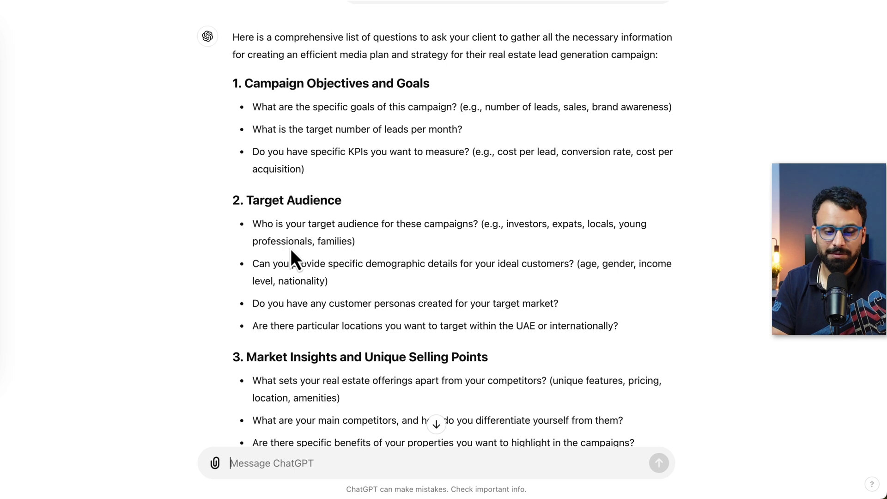
scroll(290, 248, "down", 3)
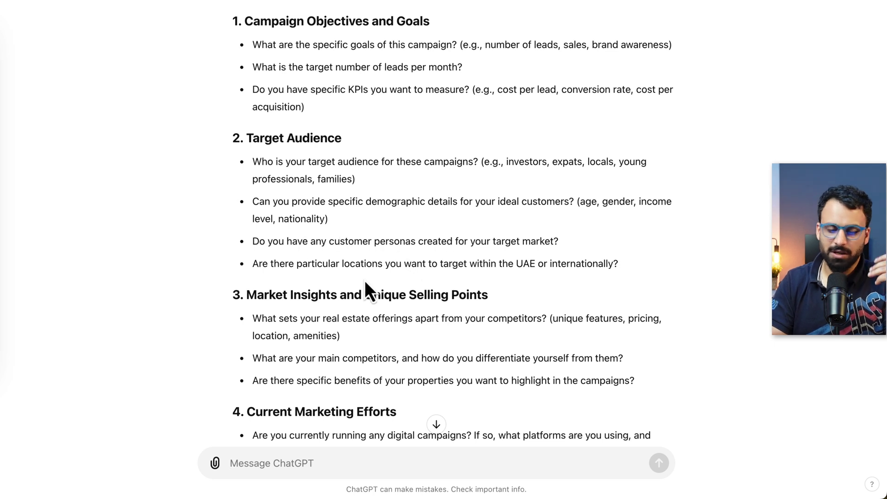
scroll(365, 281, "down", 2)
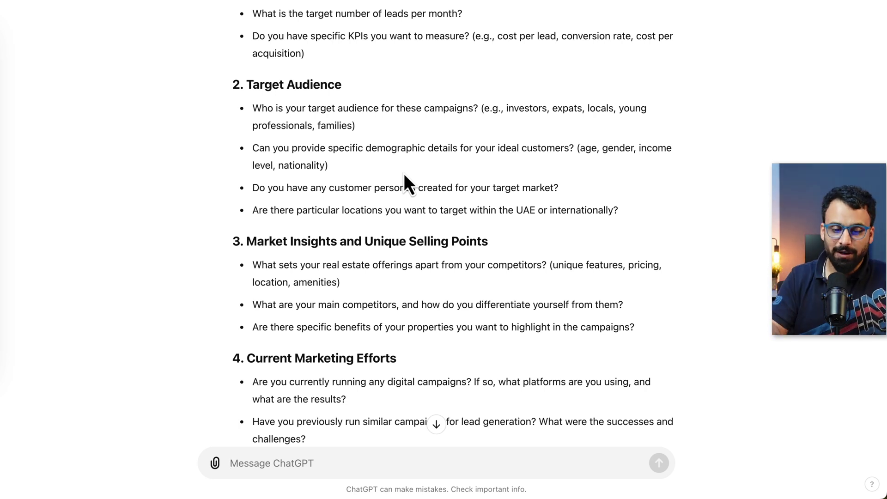
scroll(404, 173, "down", 3)
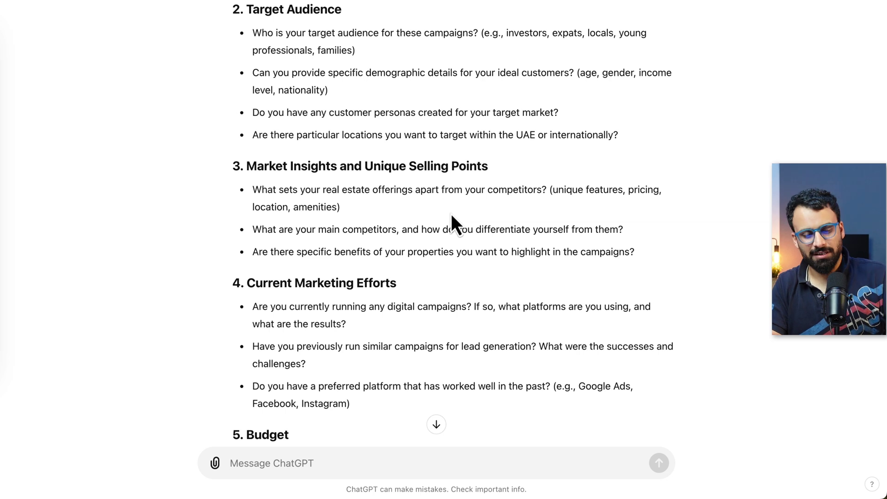
scroll(446, 243, "down", 1)
scroll(445, 241, "down", 2)
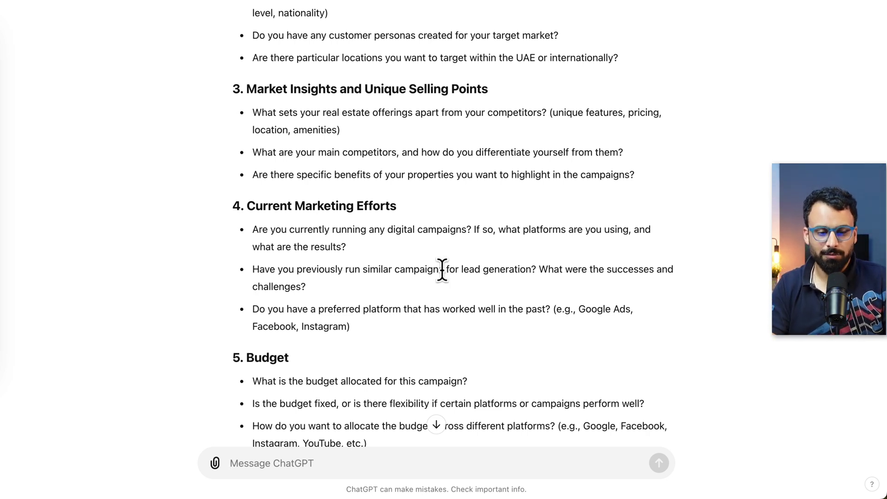
scroll(442, 270, "down", 4)
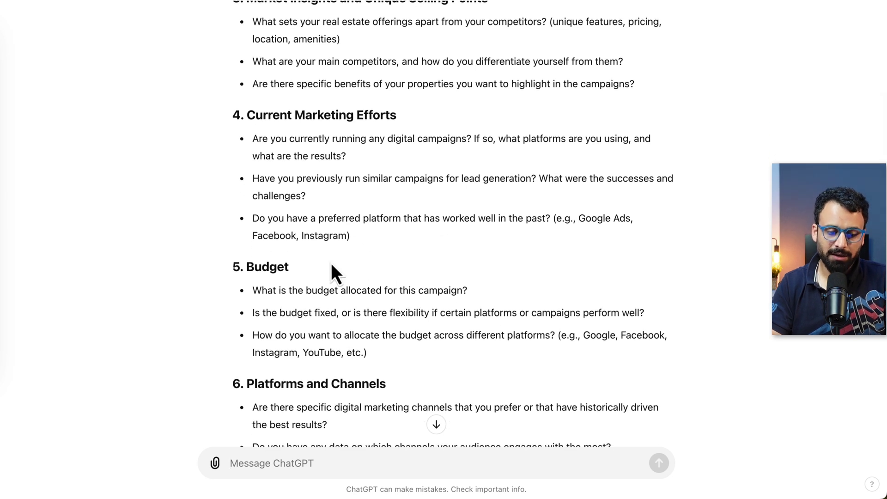
scroll(332, 264, "down", 5)
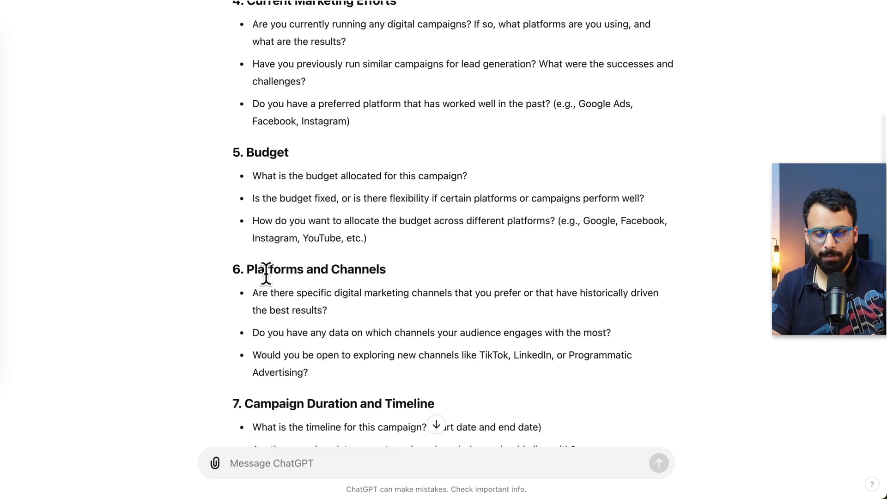
scroll(367, 331, "down", 5)
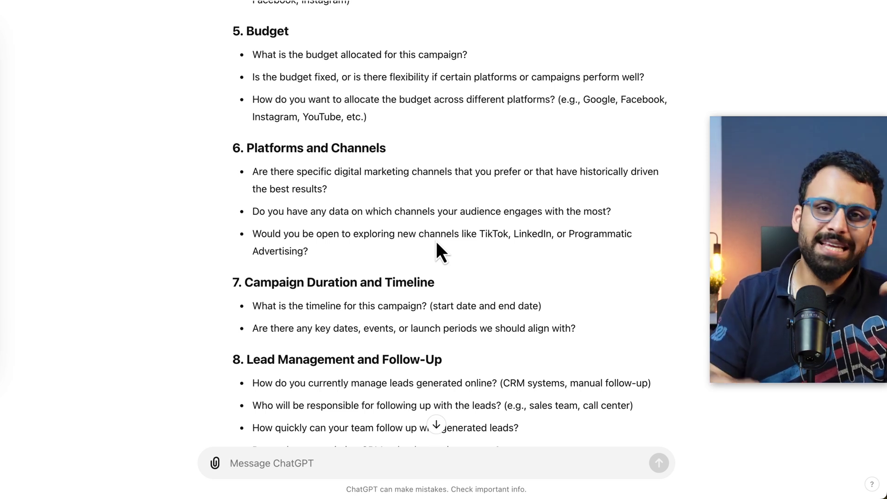
scroll(437, 284, "down", 3)
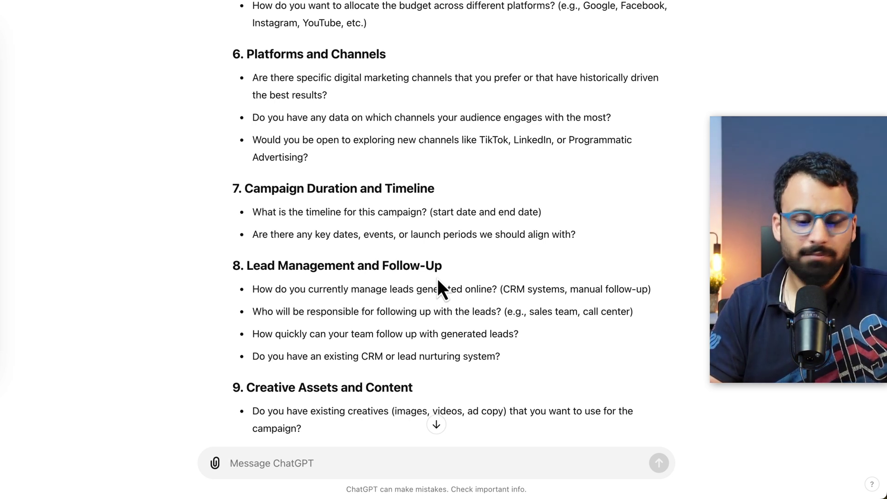
scroll(439, 279, "down", 1)
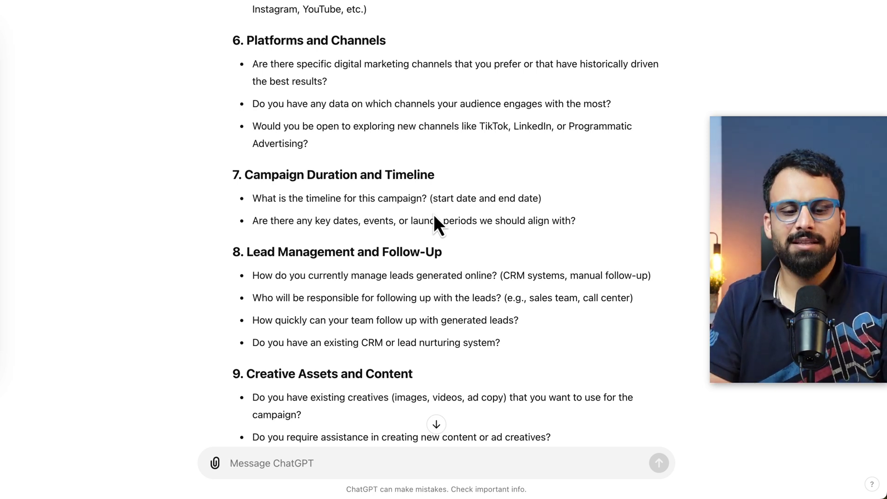
scroll(434, 216, "down", 1)
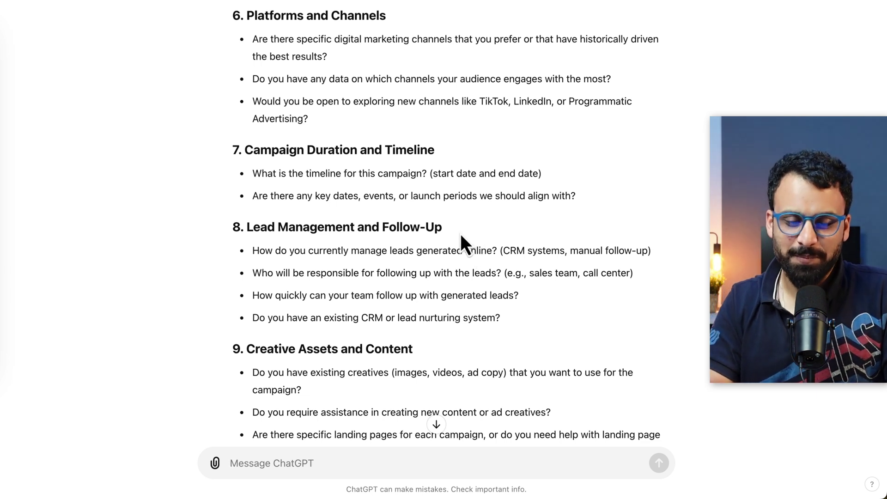
scroll(460, 234, "down", 1)
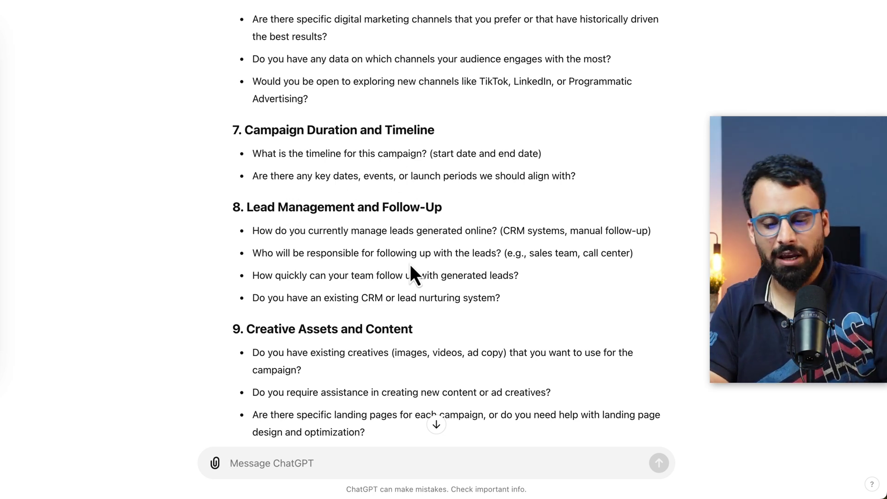
scroll(409, 265, "down", 1)
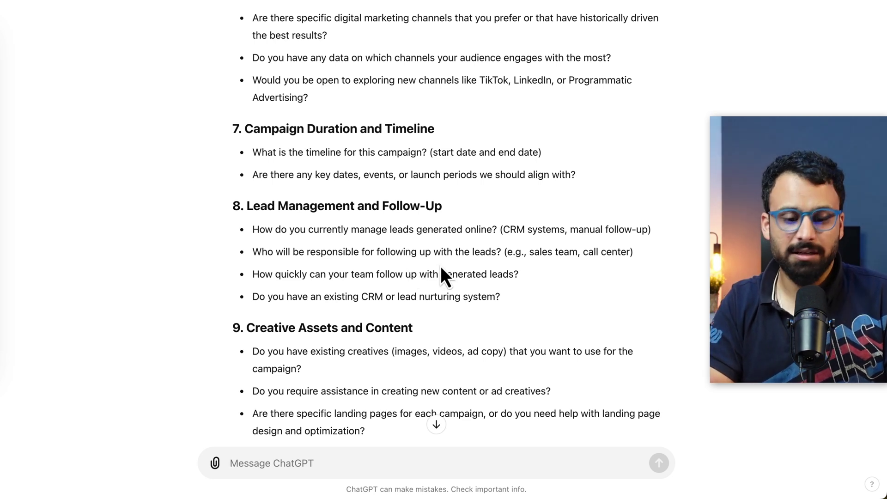
scroll(440, 272, "down", 4)
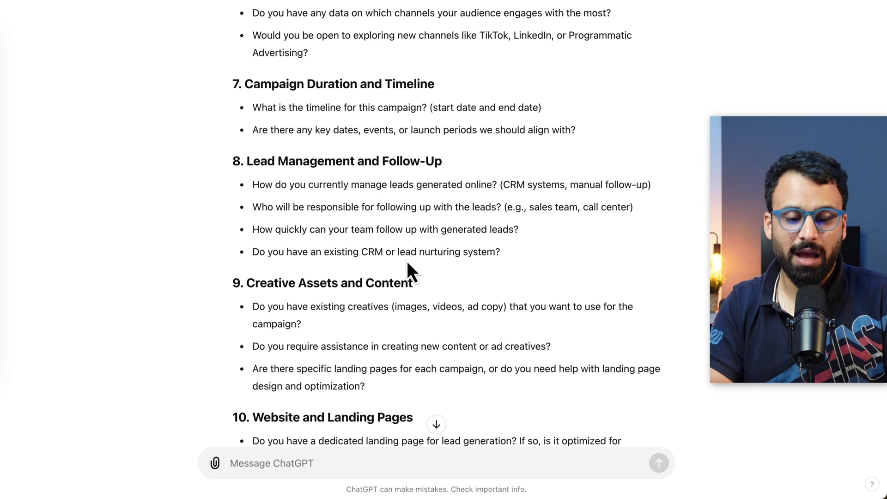
scroll(396, 254, "down", 4)
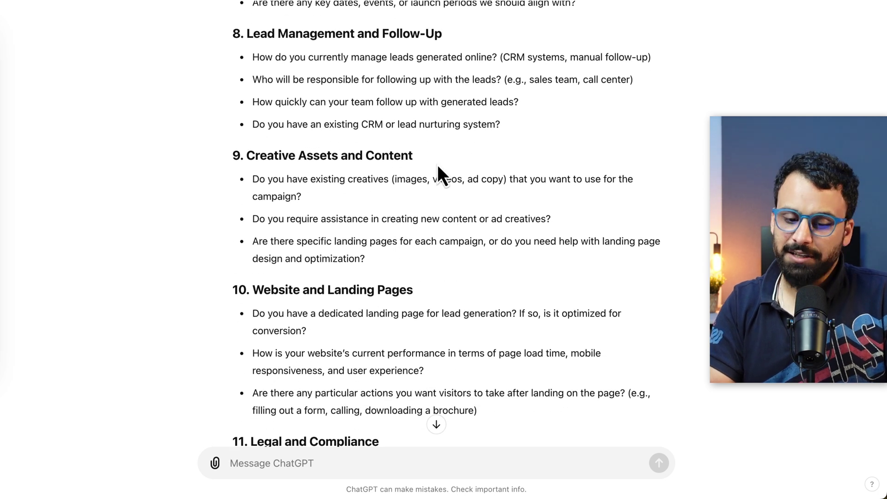
scroll(387, 212, "down", 4)
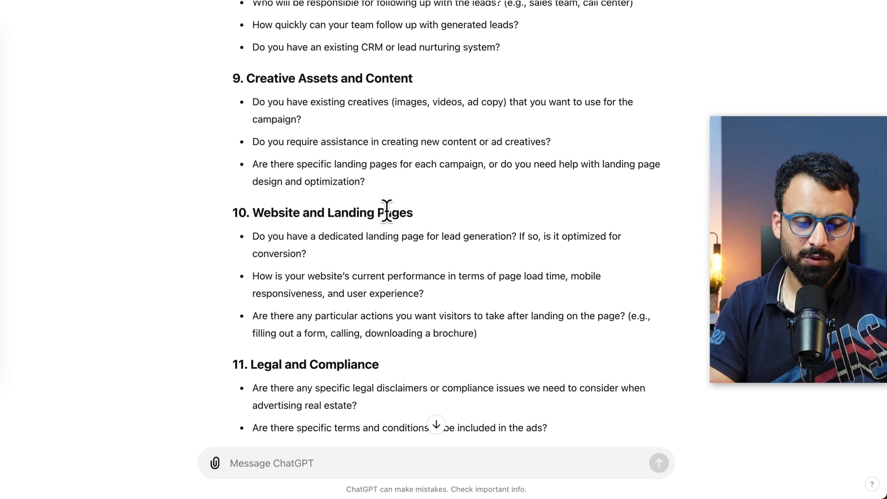
scroll(315, 205, "down", 4)
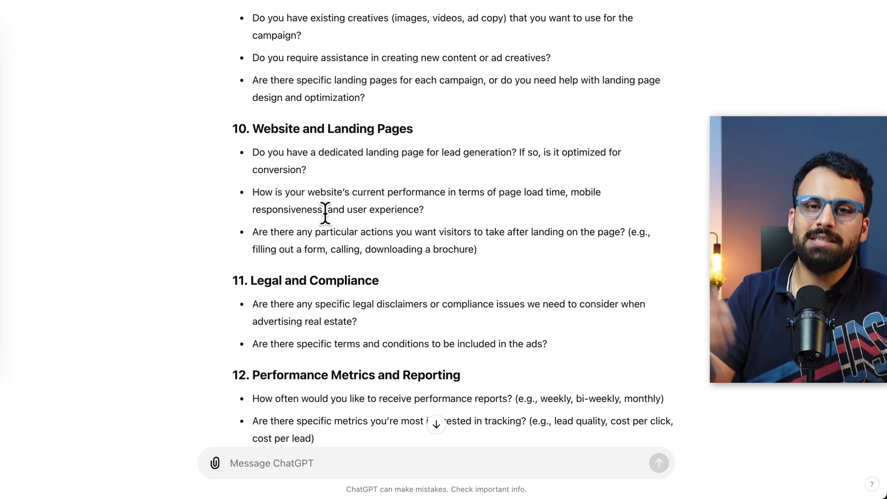
scroll(326, 216, "down", 2)
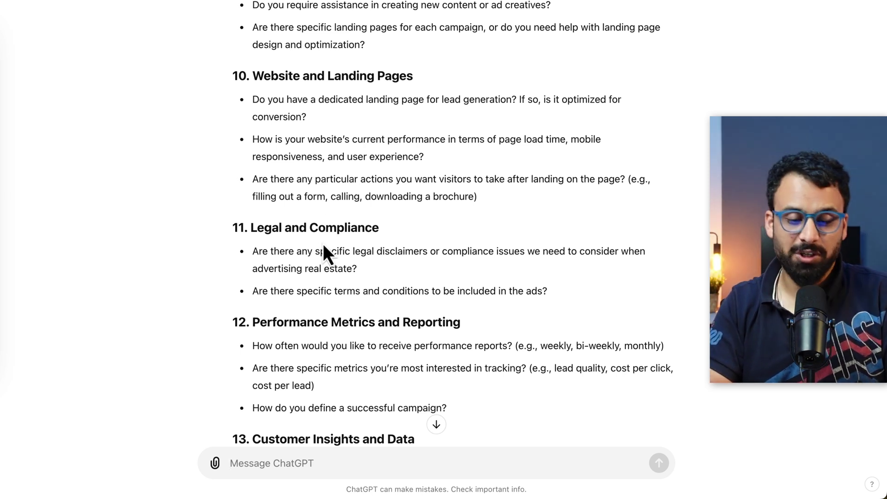
scroll(323, 244, "down", 1)
scroll(323, 243, "down", 1)
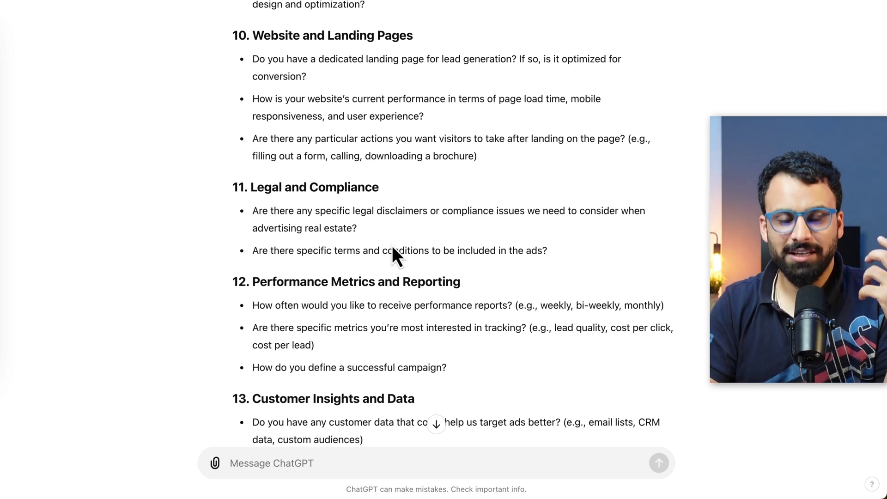
scroll(392, 245, "down", 3)
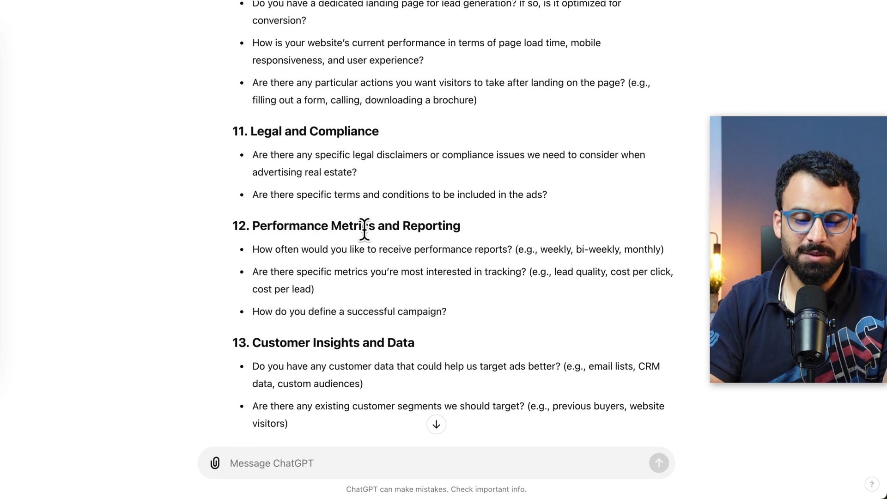
scroll(414, 233, "down", 3)
scroll(408, 234, "down", 2)
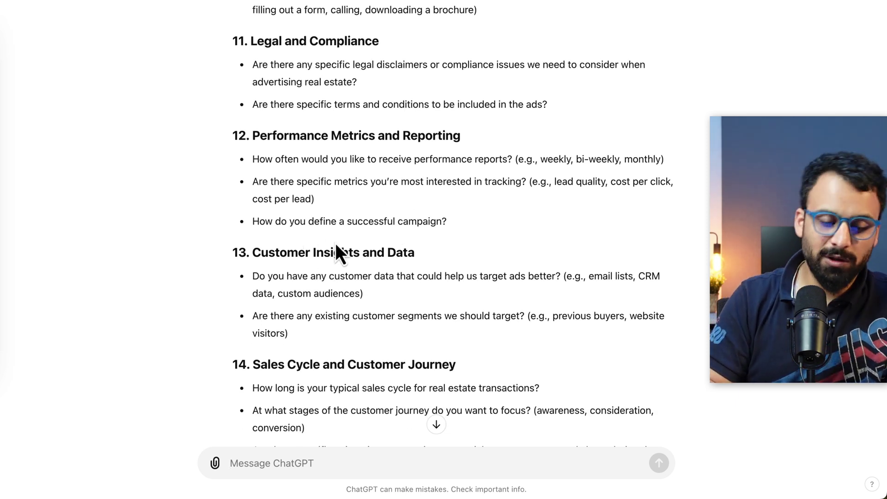
scroll(336, 247, "down", 2)
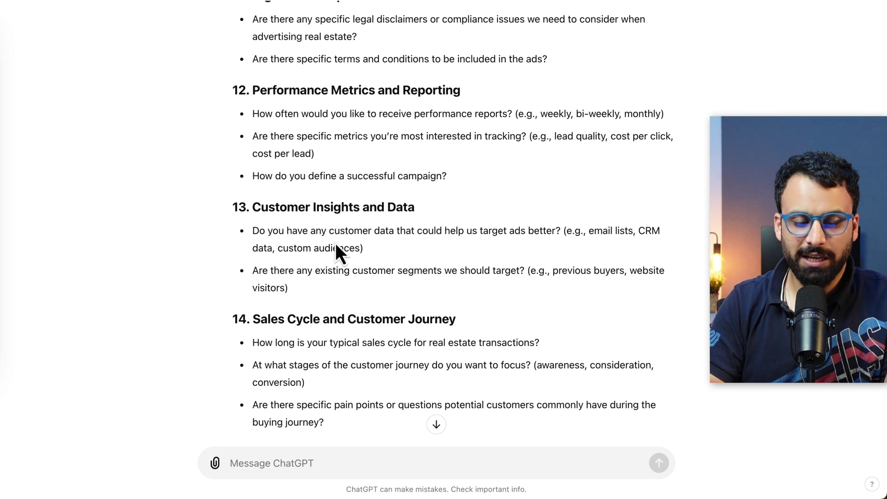
scroll(335, 243, "down", 8)
scroll(336, 243, "down", 2)
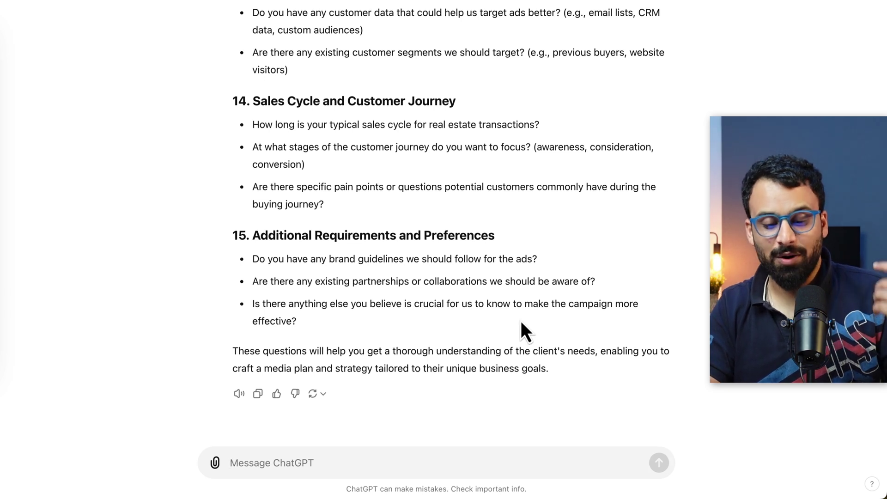
scroll(521, 321, "up", 9)
scroll(520, 321, "up", 4)
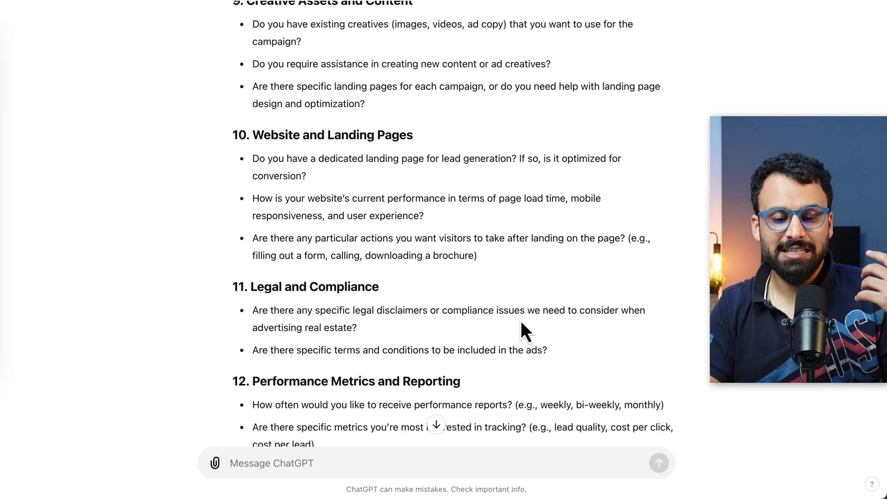
scroll(520, 321, "up", 6)
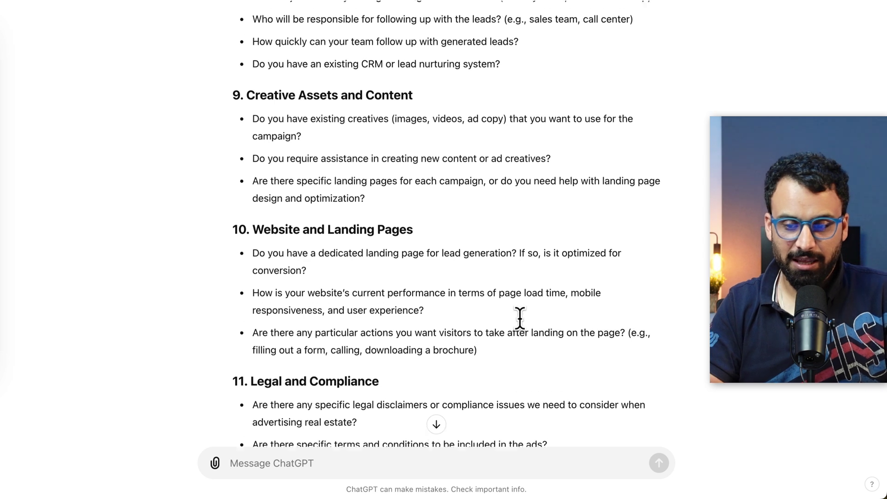
scroll(521, 321, "down", 20)
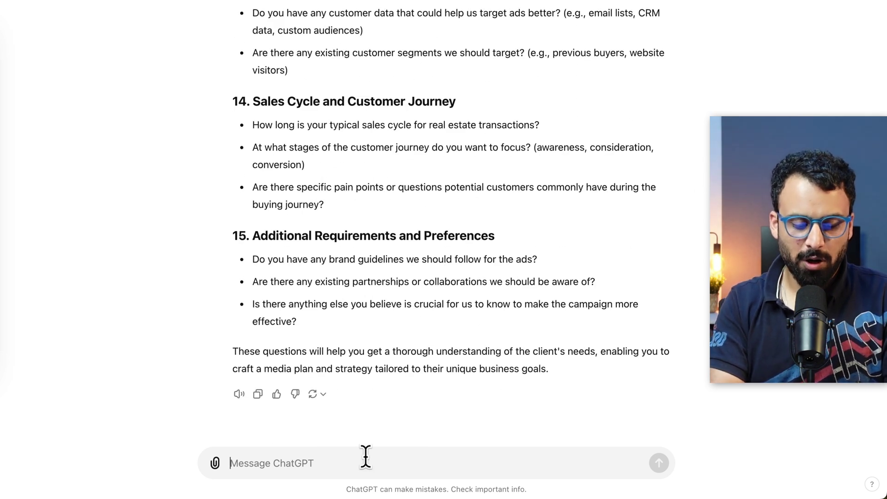
Step: Send a request to present the client questions as a table with Category and Question columns
type("Give this list to me in a tabular form with first column as category and the second column as the question")
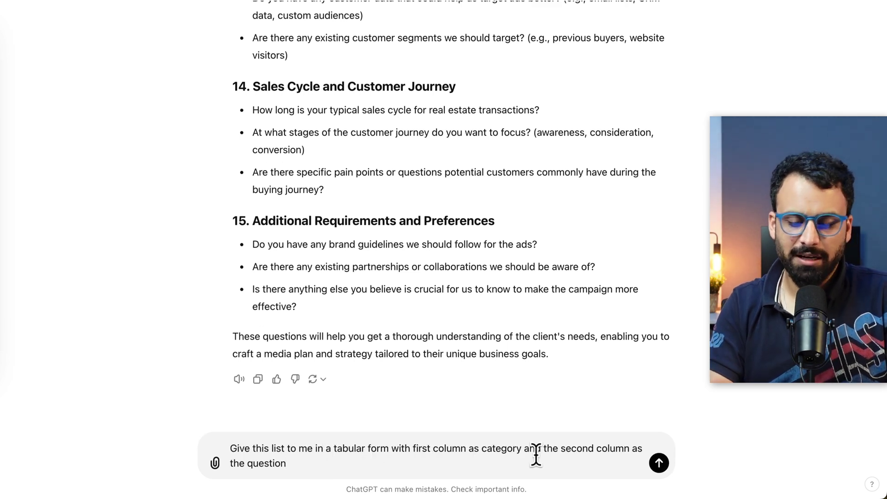
left_click(660, 464)
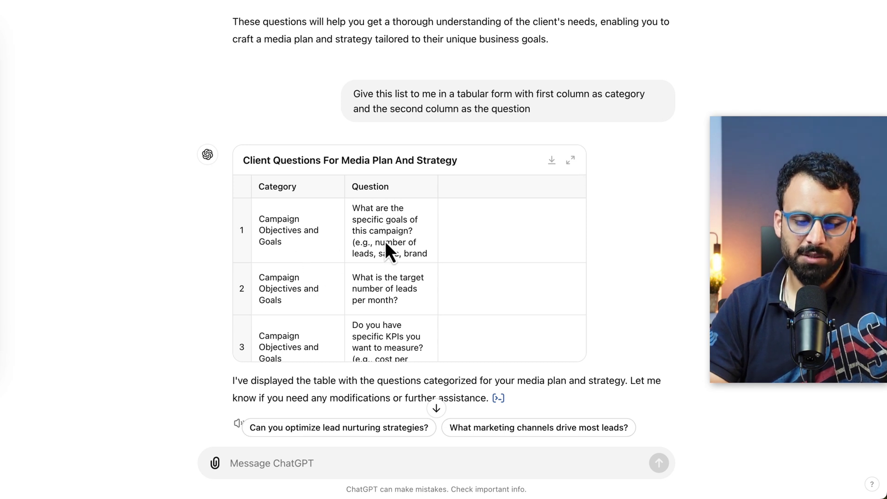
scroll(383, 295, "down", 4)
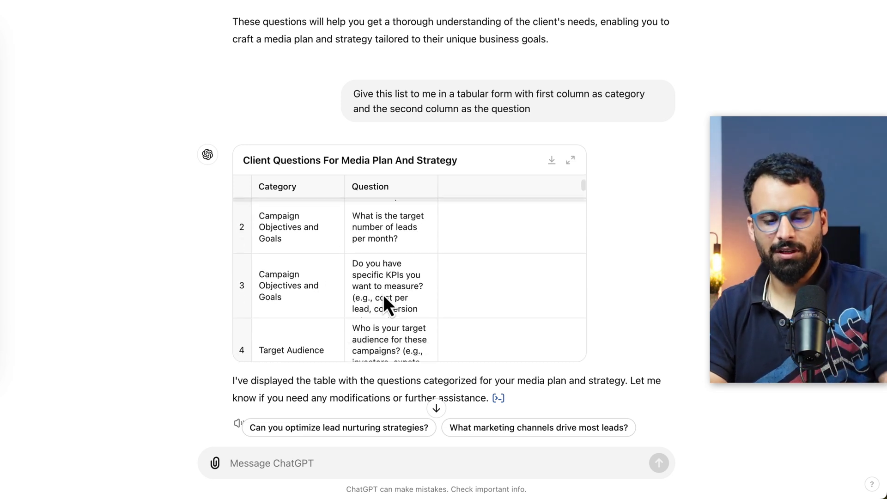
scroll(383, 295, "up", 4)
scroll(383, 295, "up", 3)
scroll(234, 252, "down", 4)
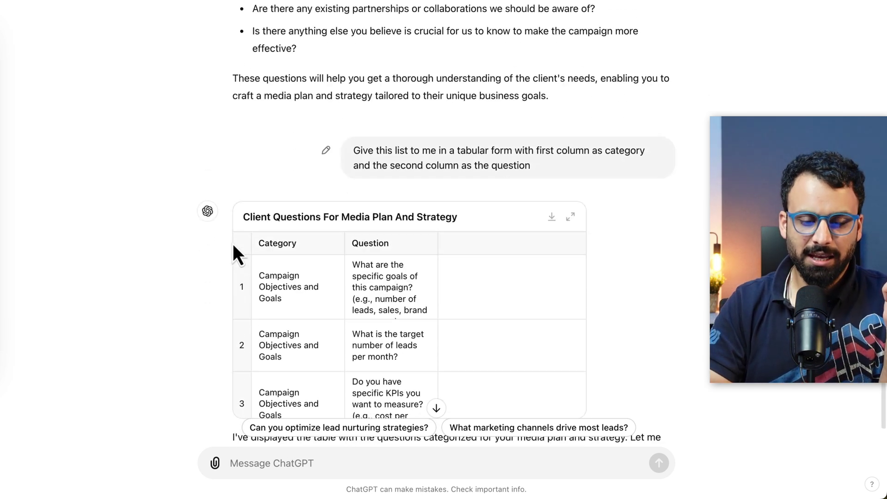
scroll(186, 236, "up", 3)
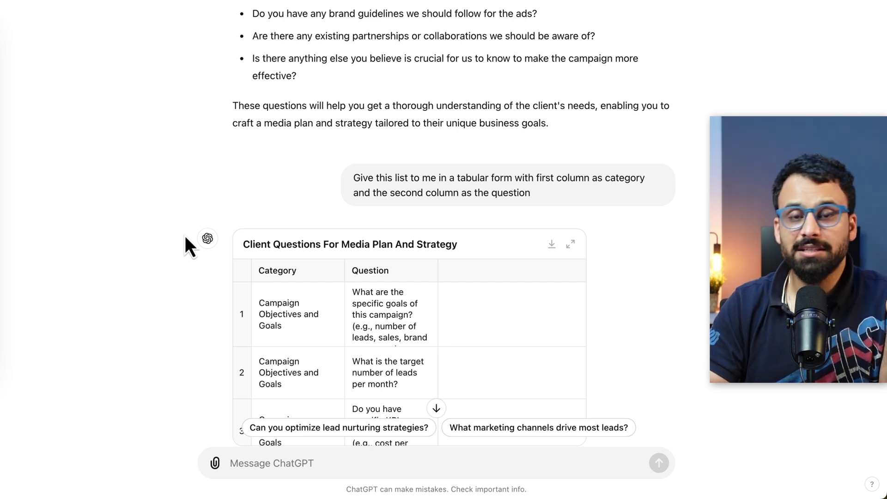
scroll(186, 309, "down", 3)
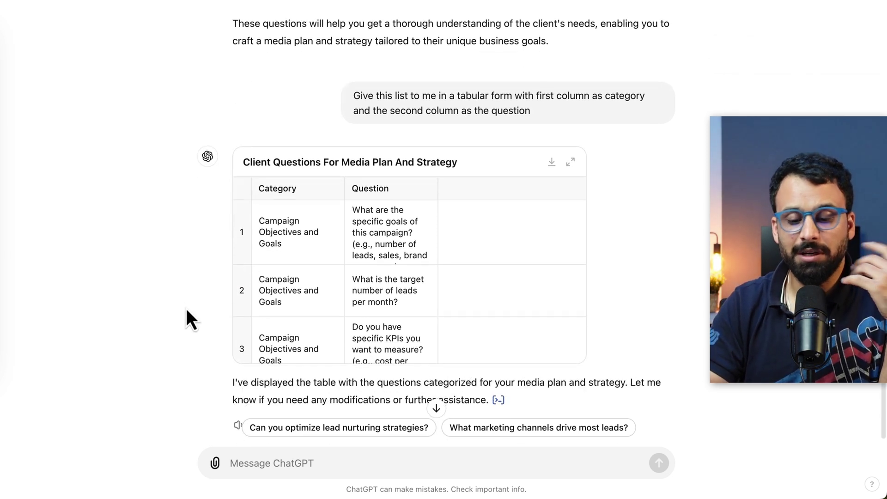
scroll(376, 286, "down", 3)
scroll(376, 286, "up", 3)
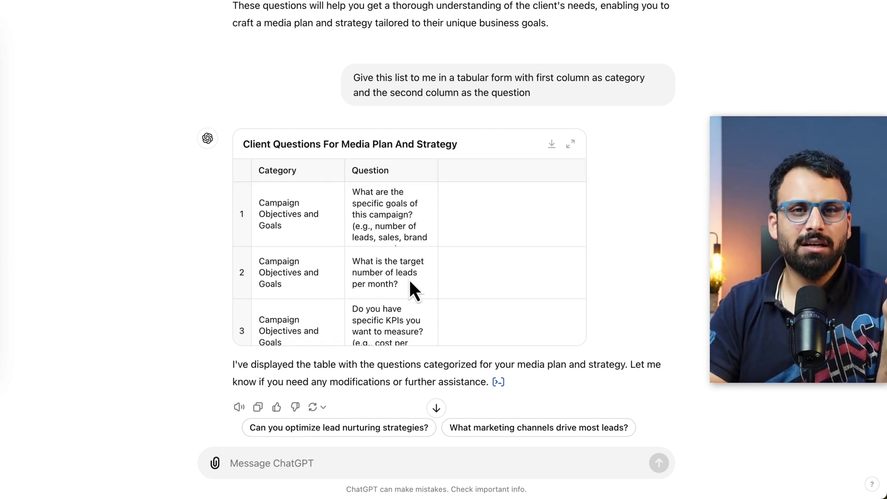
scroll(415, 283, "down", 2)
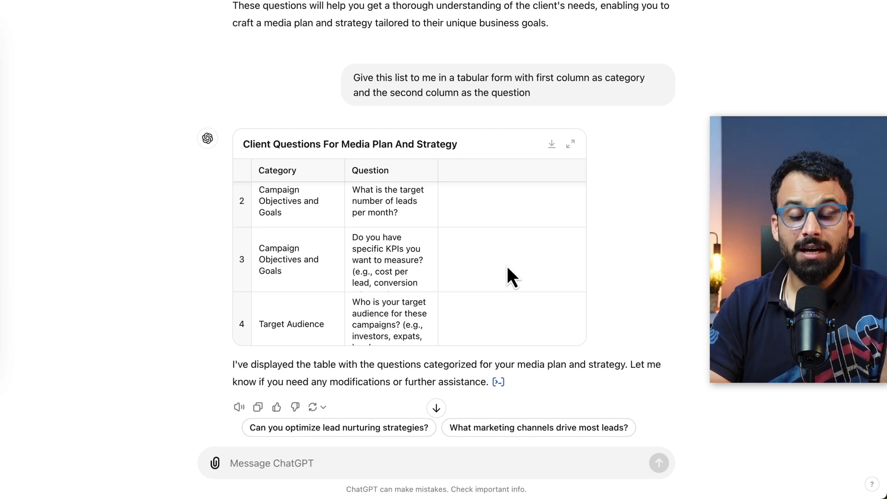
scroll(506, 267, "up", 1)
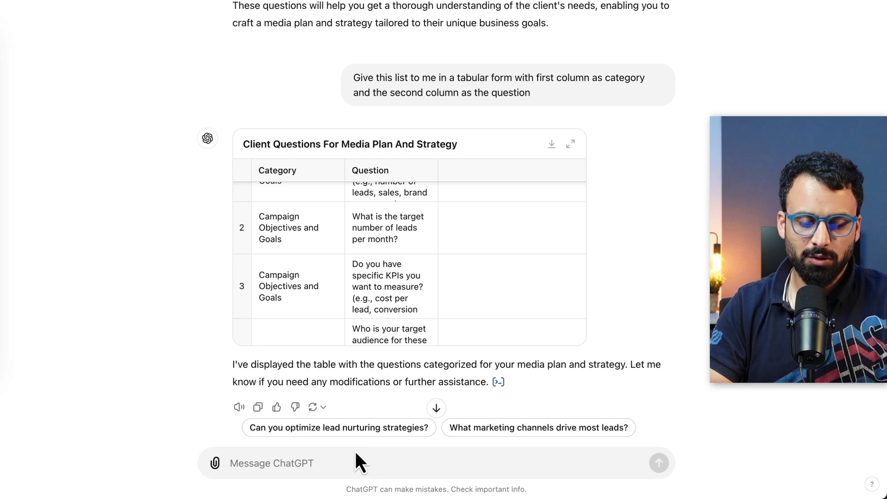
scroll(433, 250, "up", 2)
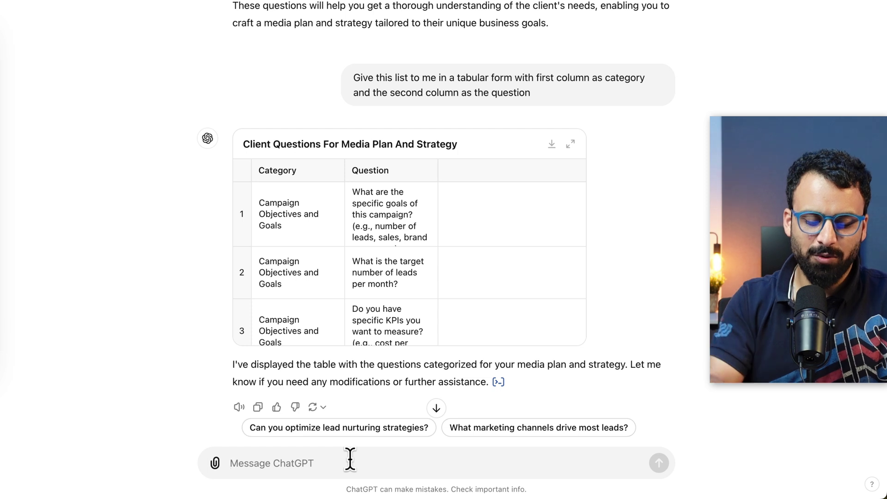
Step: Send a request to add an Example Answer column with sample client responses to the table
type("add one more column with the example answers for the client to understand what kind of information we need from them")
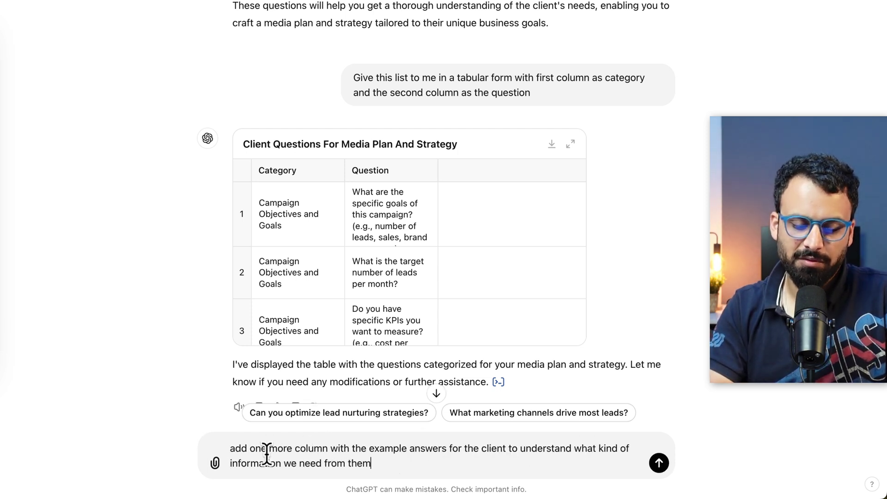
key("Return")
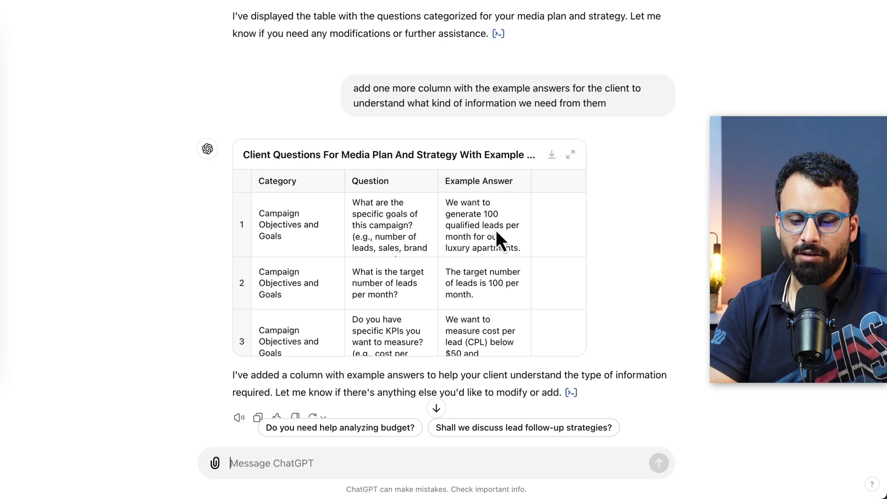
Step: Review the example-answers table and quote the row 3 Example Answer for a reply
scroll(505, 239, "down", 2)
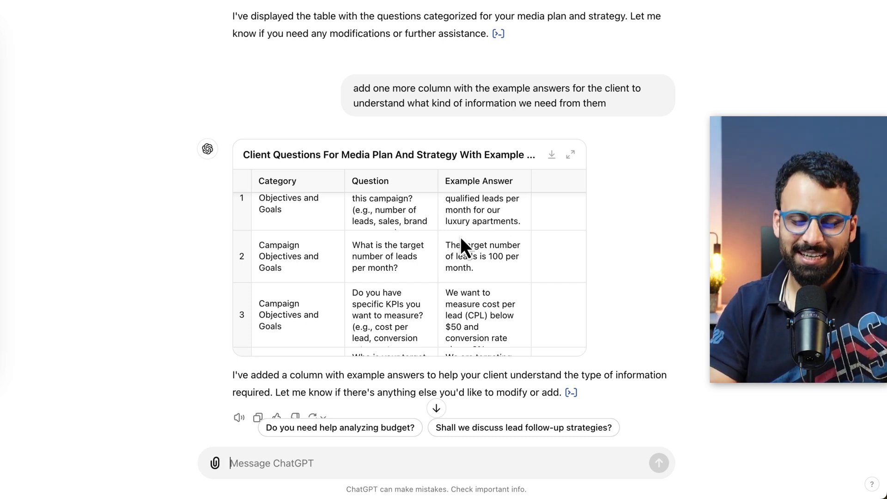
scroll(460, 236, "down", 8)
scroll(460, 236, "up", 5)
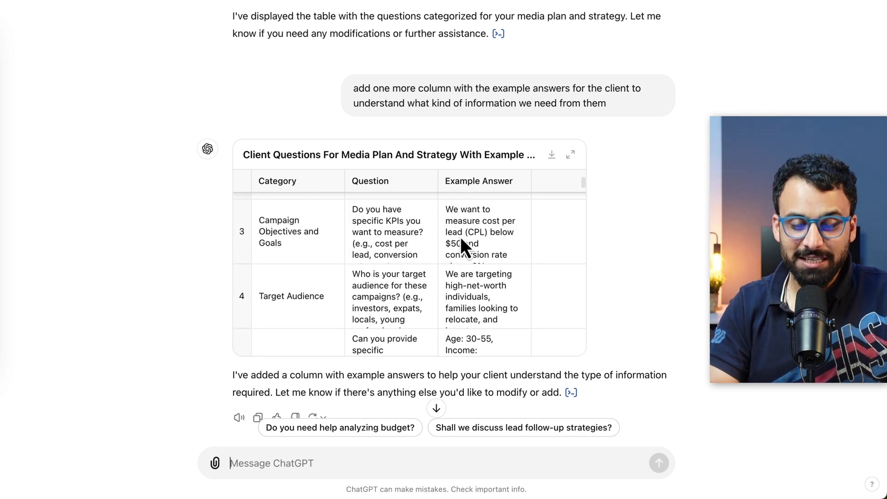
scroll(406, 292, "down", 3)
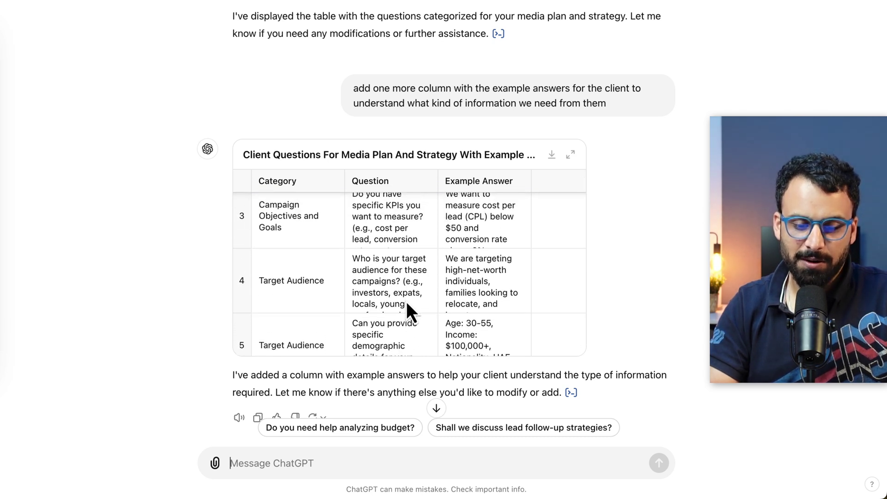
scroll(407, 302, "up", 2)
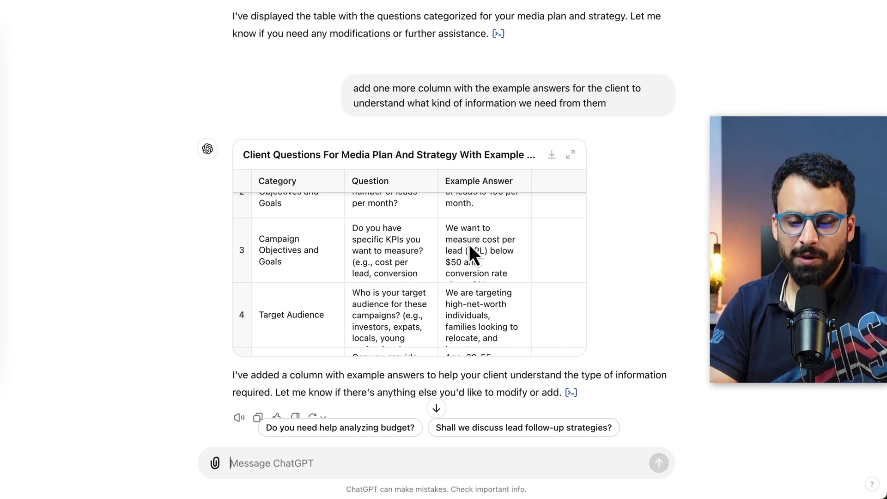
scroll(492, 269, "down", 1)
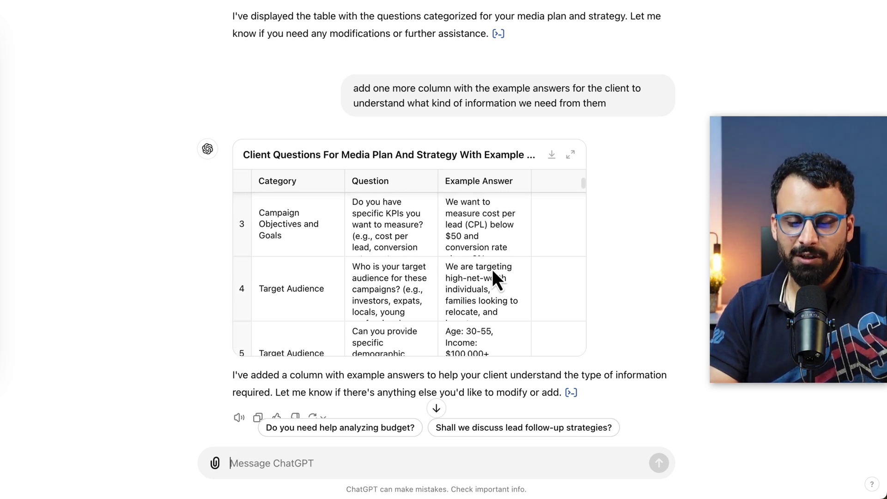
left_click(489, 246)
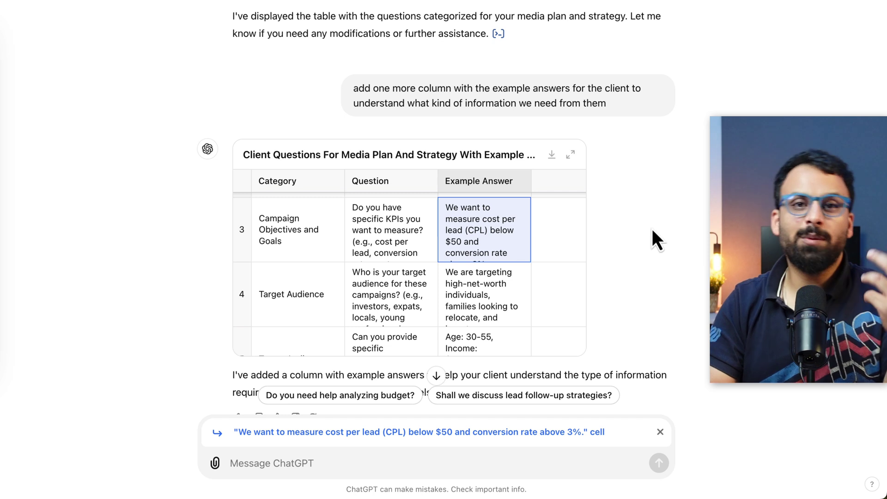
Step: Quote the row 5 Example Answer and expand the table to full size
scroll(472, 305, "down", 3)
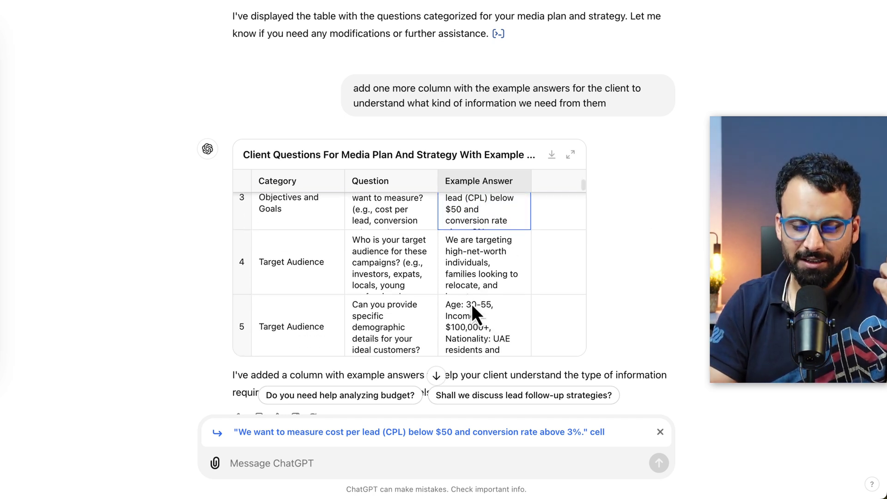
scroll(473, 304, "down", 2)
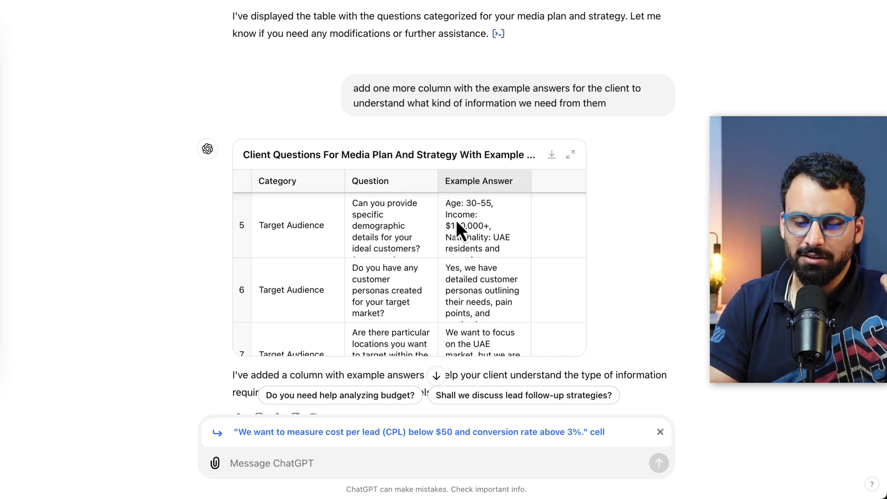
scroll(490, 236, "down", 1)
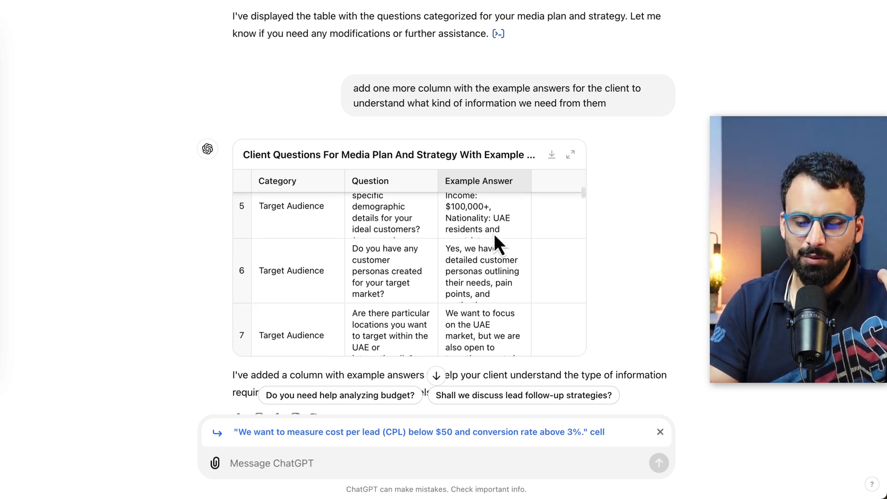
left_click(489, 227)
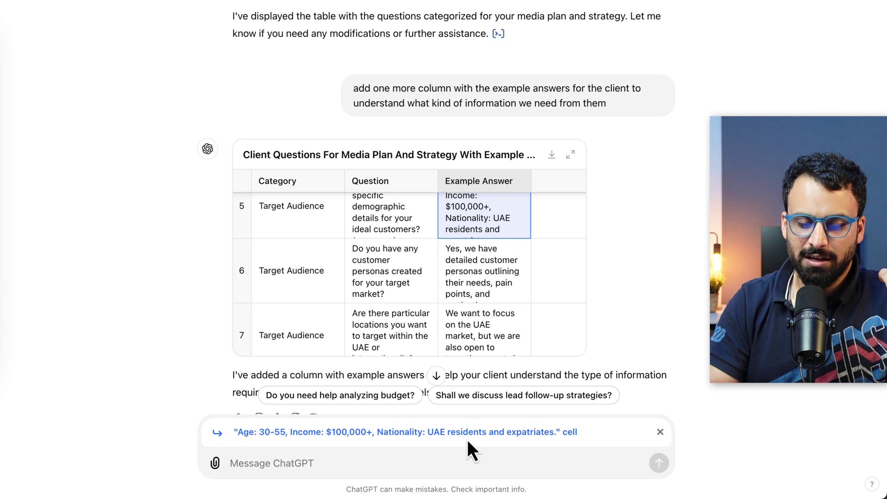
scroll(448, 246, "down", 3)
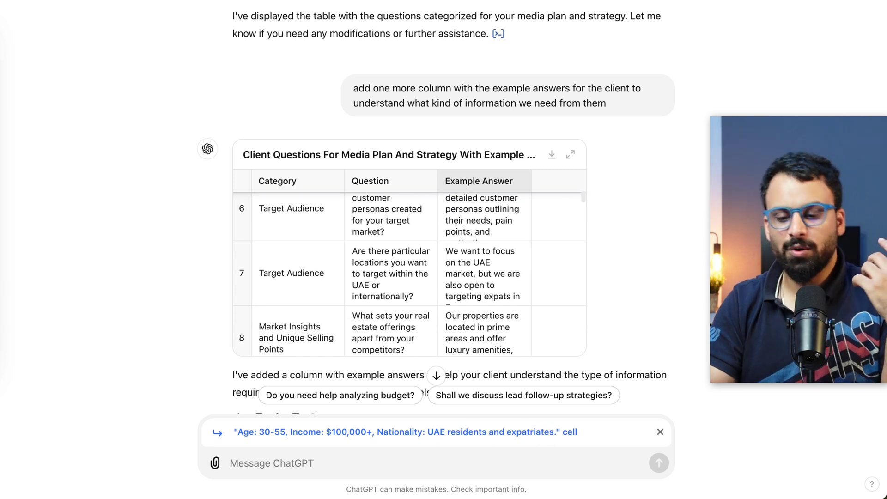
scroll(569, 260, "down", 5)
left_click(571, 155)
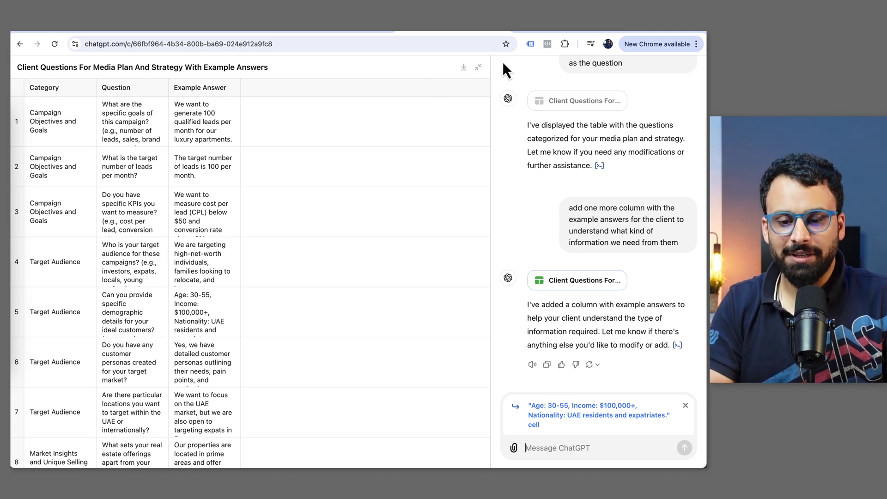
Step: Close the expanded table and go to the products website's Digital Products page
left_click(480, 68)
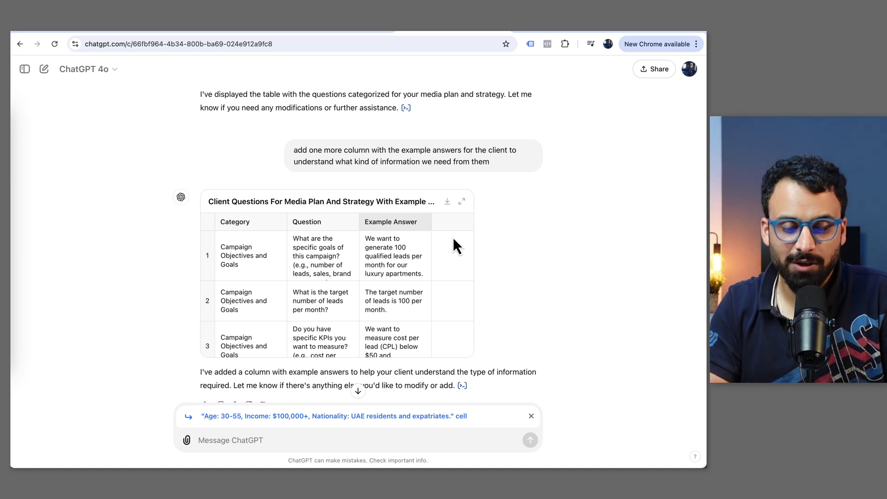
key("ctrl+Tab")
left_click(447, 83)
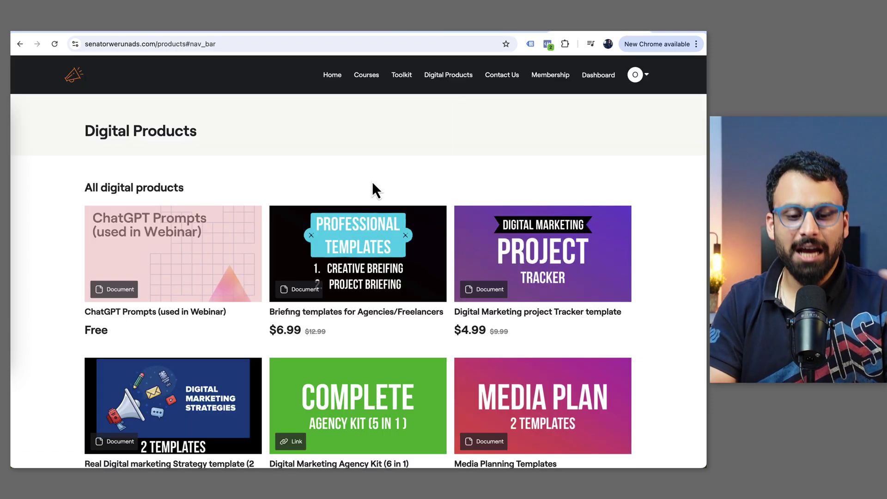
scroll(214, 301, "down", 5)
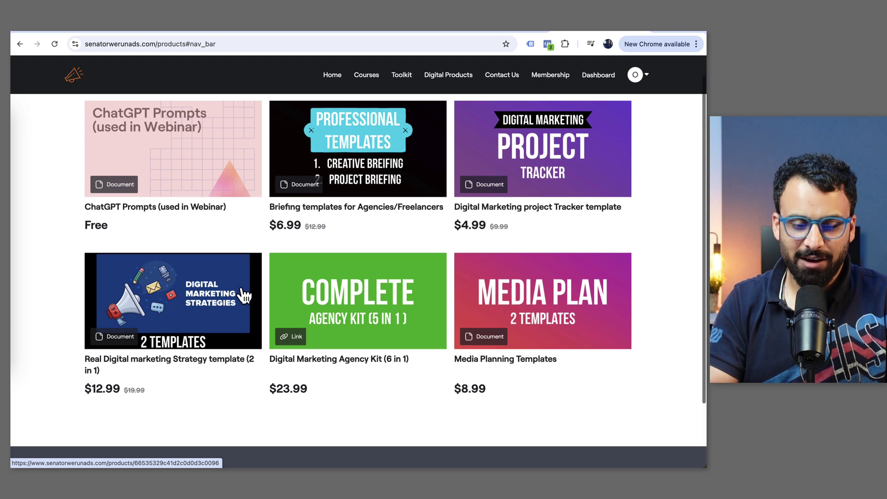
scroll(453, 268, "up", 2)
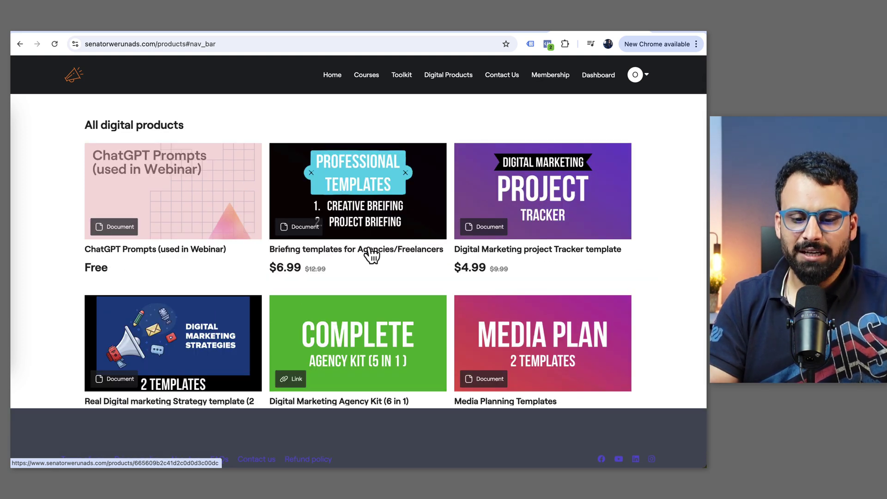
scroll(382, 247, "up", 3)
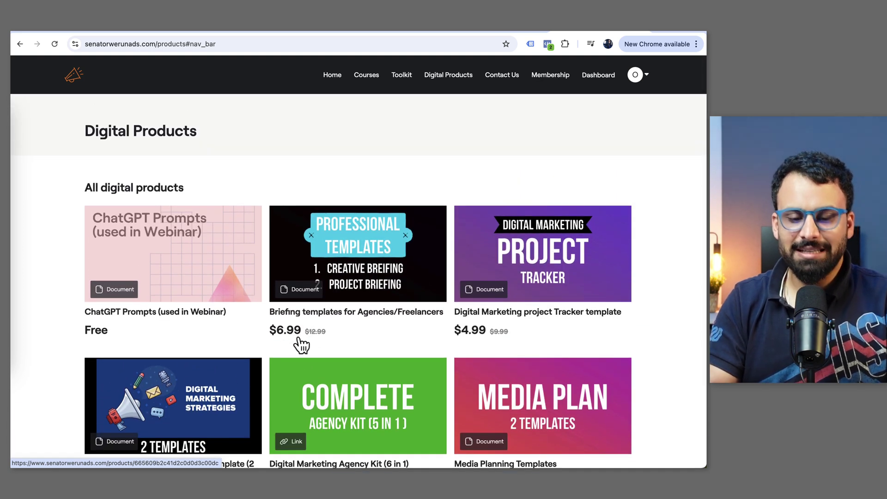